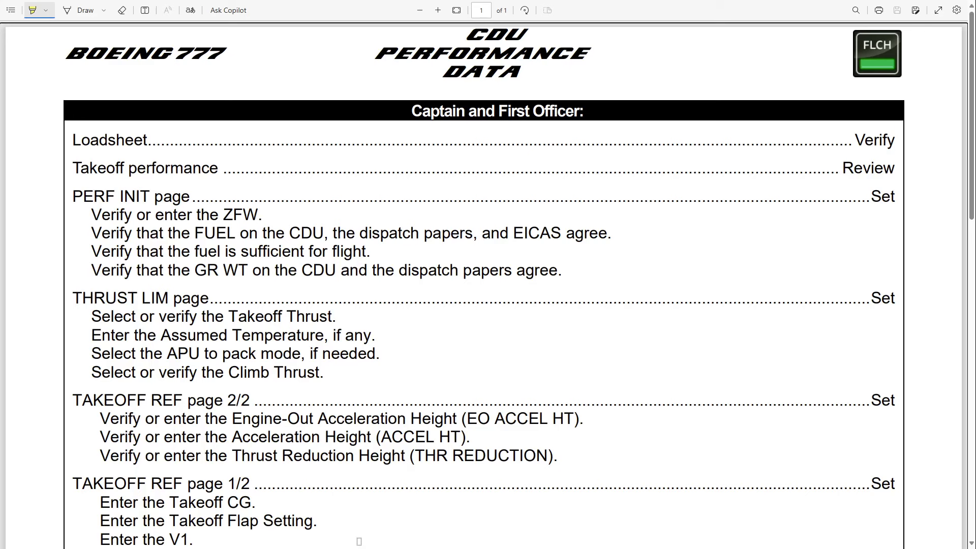
Highlight the Loadsheet checklist line and switch to the loadsheet PDF.
mouse_move(70, 141)
left_mouse_down()
mouse_move(607, 125)
mouse_move(897, 140)
left_mouse_up()
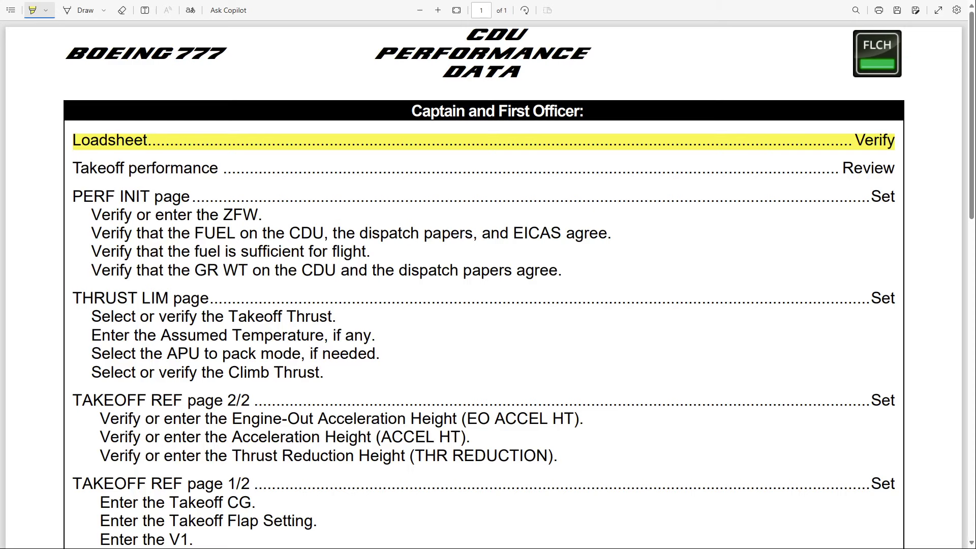
key("ctrl+Tab")
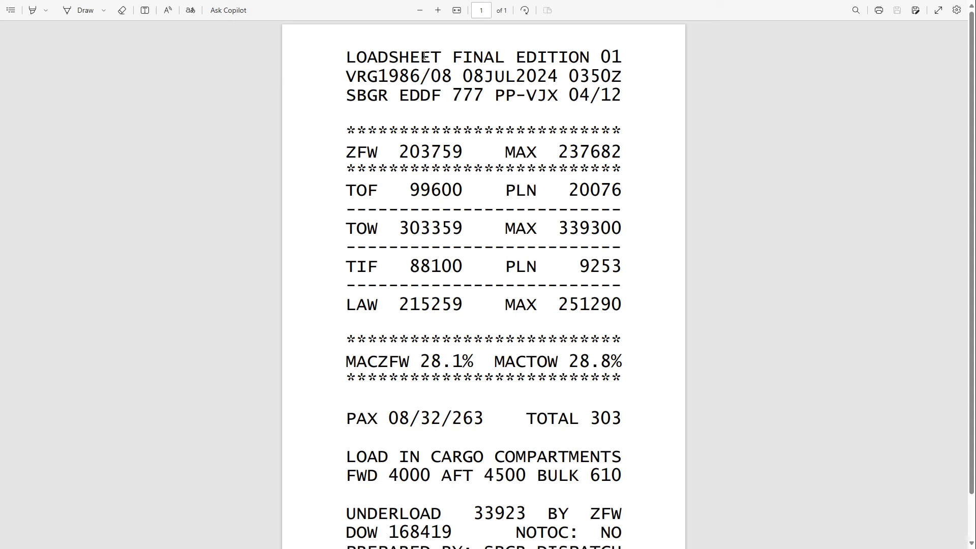
Highlight flight VRG1986, date 08JUL2024, ZFW 203759 and MACTOW 28.8% on the loadsheet.
left_click_drag(348, 53, 625, 57)
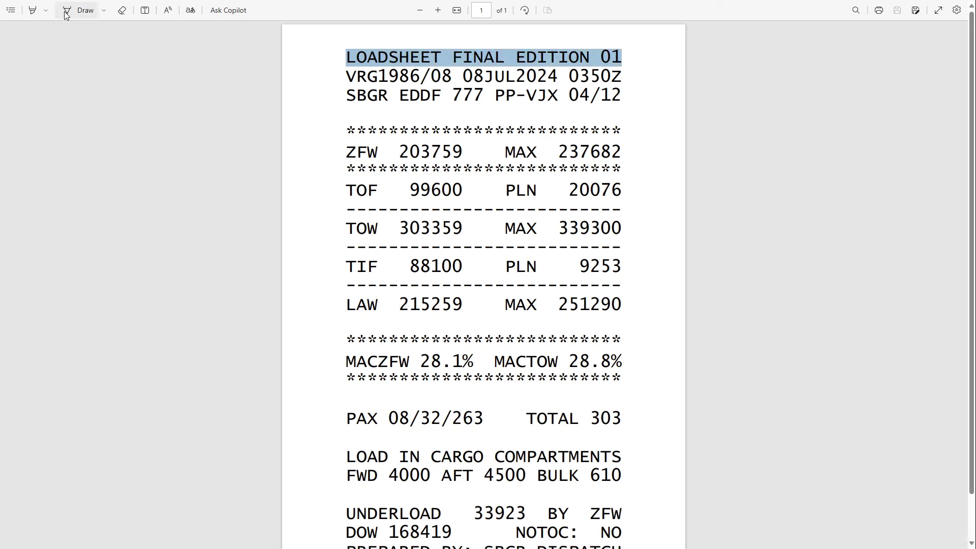
left_click(32, 11)
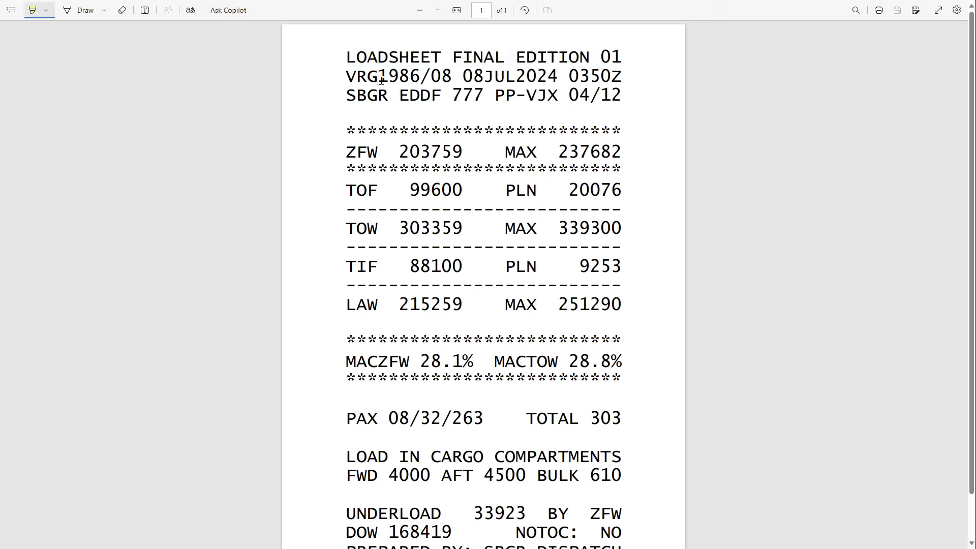
left_click_drag(349, 77, 558, 75)
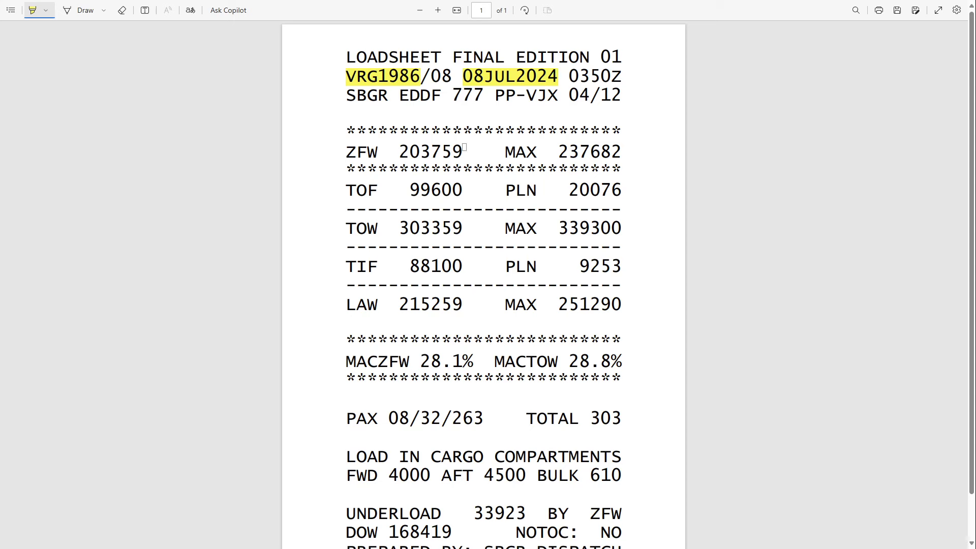
left_click_drag(346, 151, 455, 152)
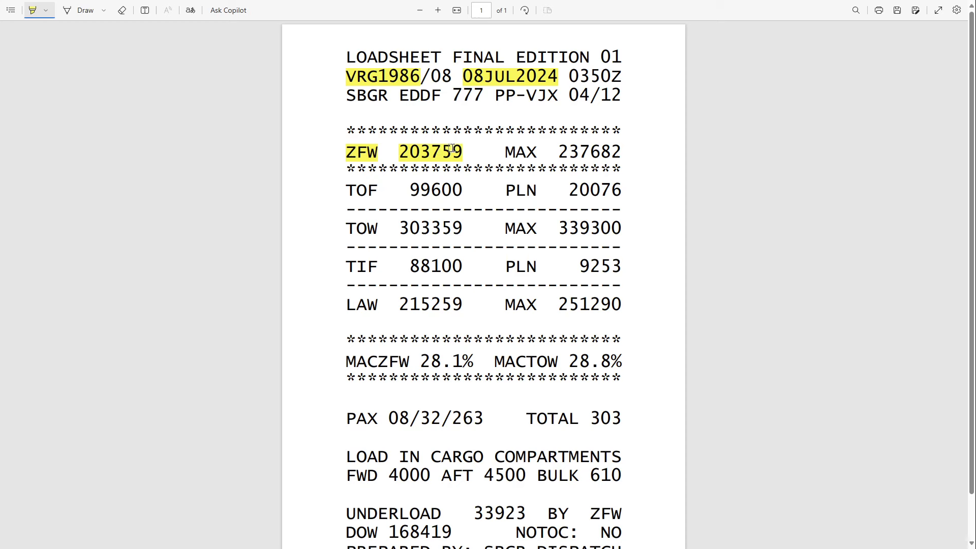
left_click_drag(494, 364, 548, 361)
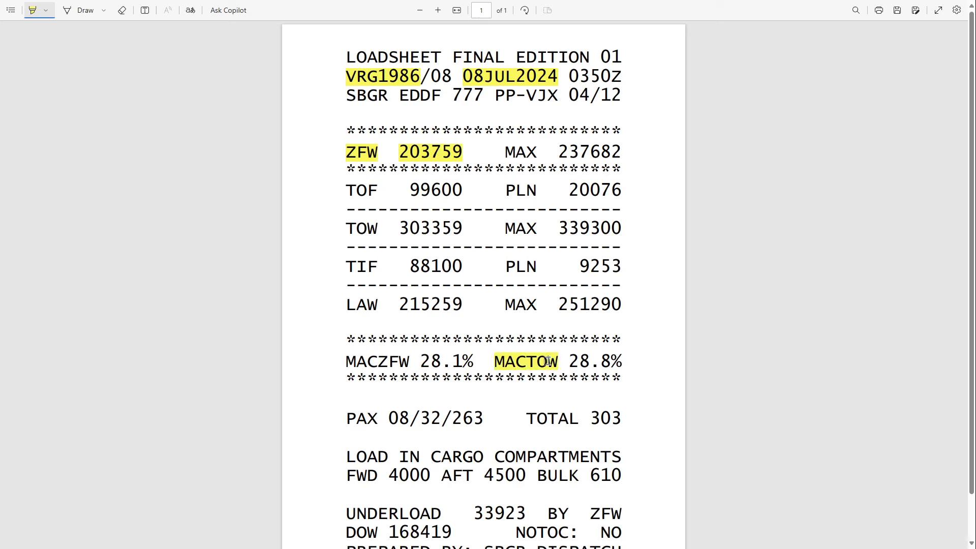
left_click_drag(548, 362, 618, 362)
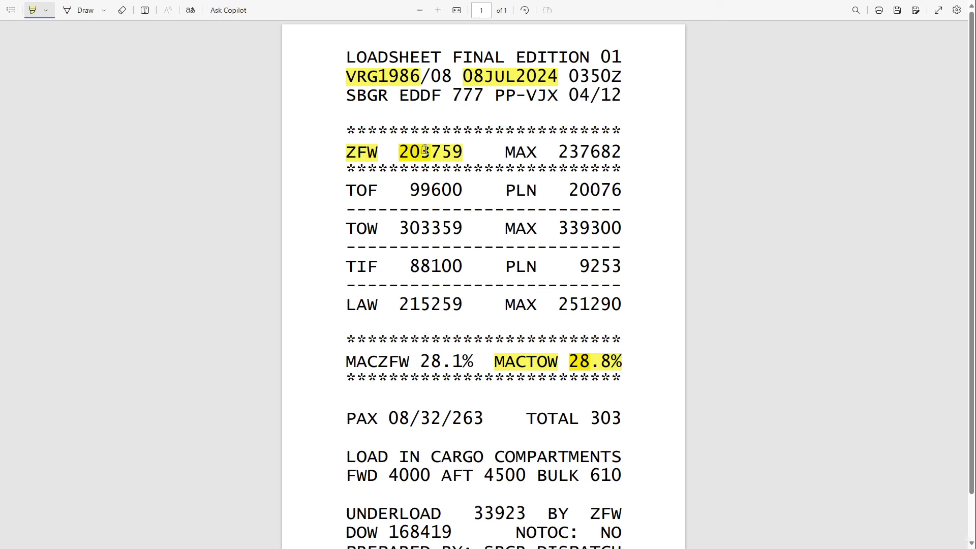
left_click_drag(570, 365, 588, 364)
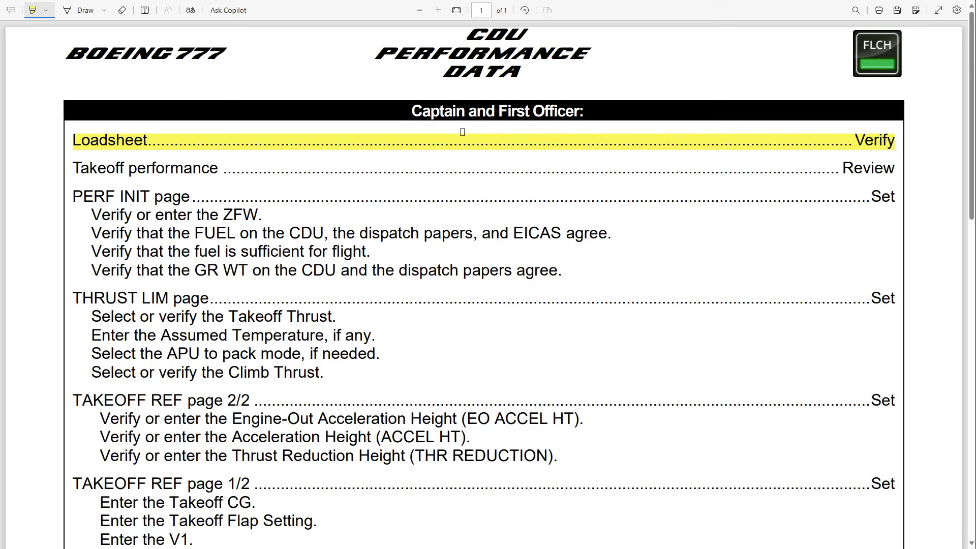
Highlight the Takeoff performance line and the PERF INIT, THRUST LIM, TAKEOFF REF 2/2 and 1/2 headings.
left_click_drag(73, 168, 893, 172)
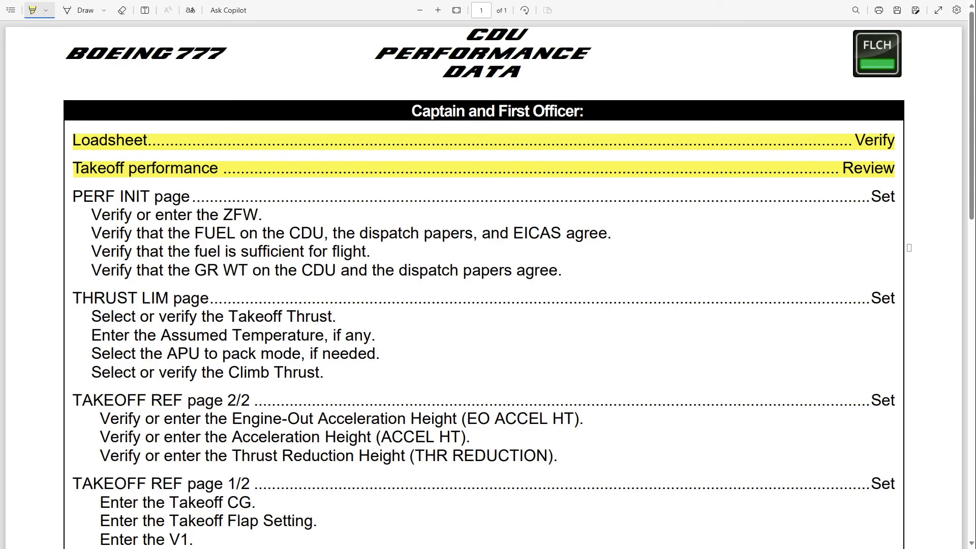
scroll(695, 241, "down", 1)
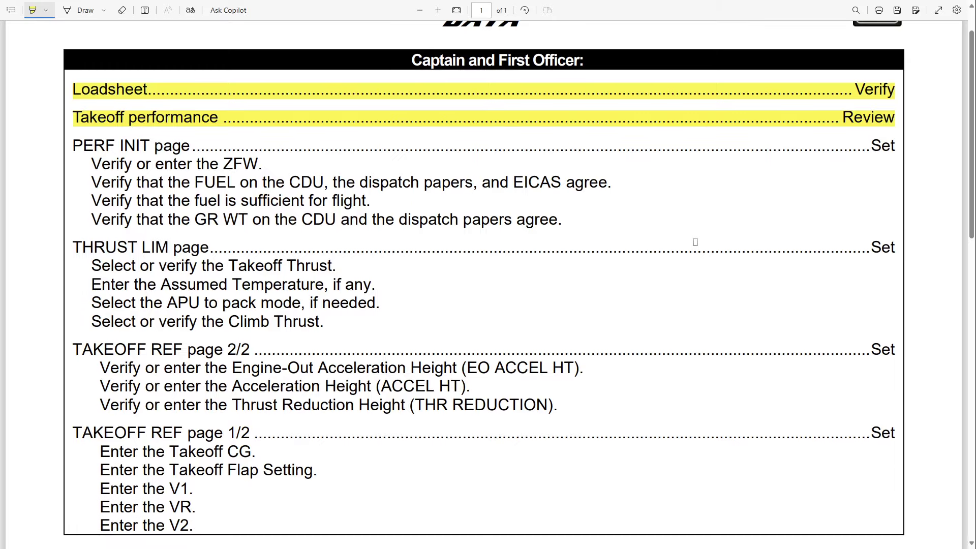
scroll(696, 241, "down", 1)
left_click_drag(75, 95, 191, 95)
left_click_drag(73, 197, 208, 197)
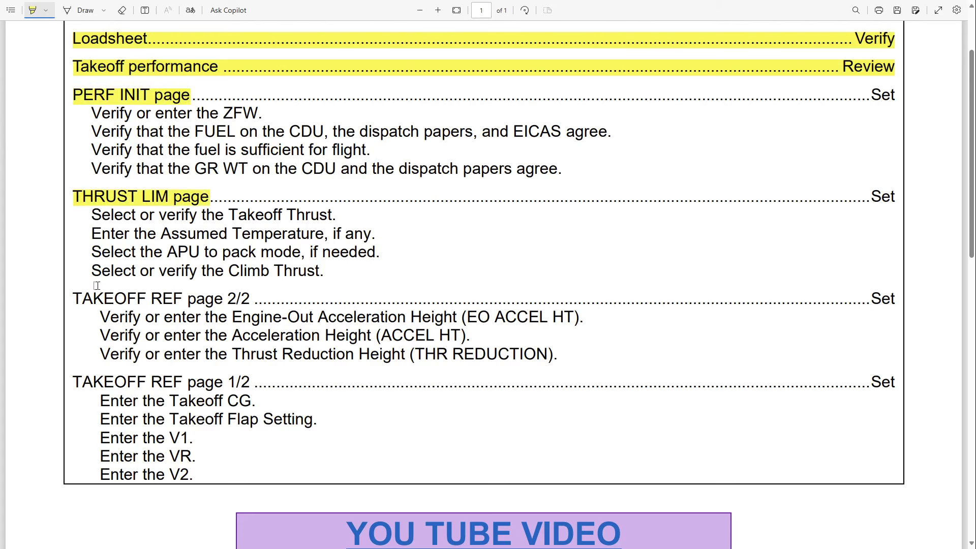
mouse_move(74, 299)
left_mouse_down()
mouse_move(231, 287)
mouse_move(249, 296)
left_mouse_up()
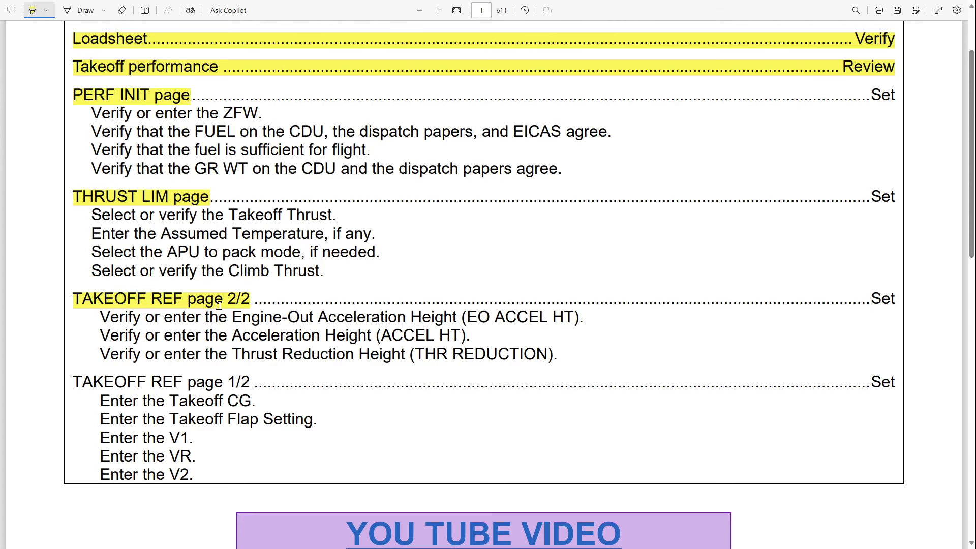
left_click_drag(78, 382, 259, 383)
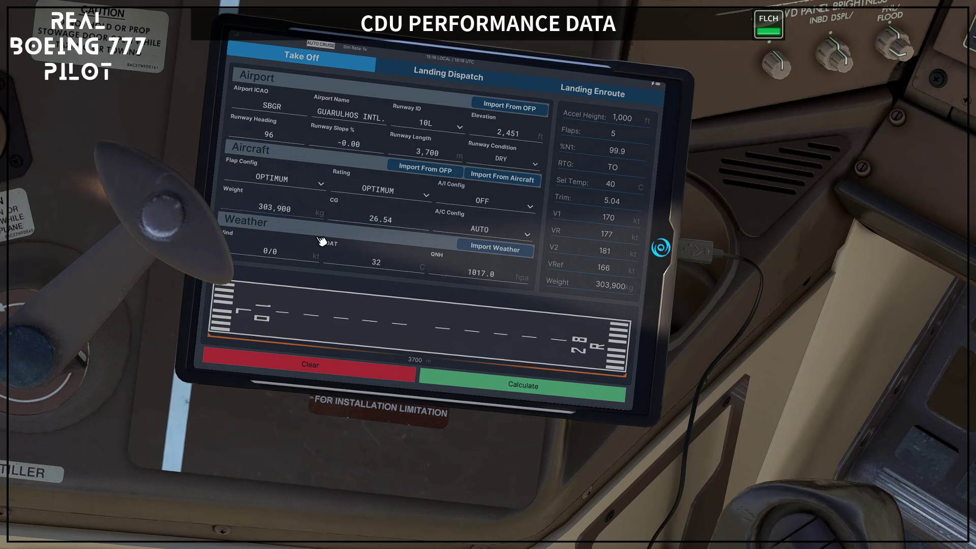
Recalculate EFB takeoff performance with weight 304000 kg and CG 28, giving trim 4.75.
key("BackSpace")
key("BackSpace")
key("BackSpace")
key("BackSpace")
key("BackSpace")
key("BackSpace")
key("BackSpace")
type("304000")
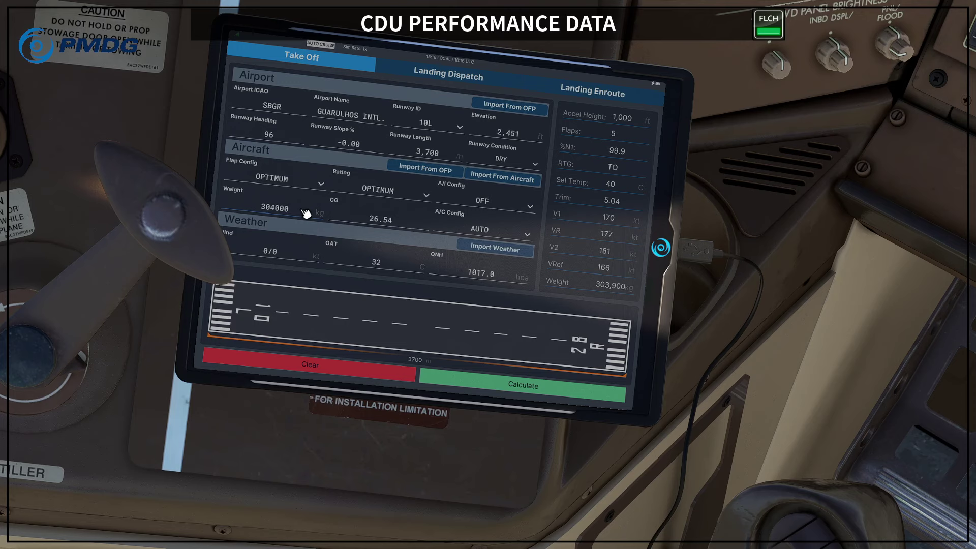
left_click(409, 226)
key("BackSpace")
key("BackSpace")
key("BackSpace")
key("BackSpace")
type("8")
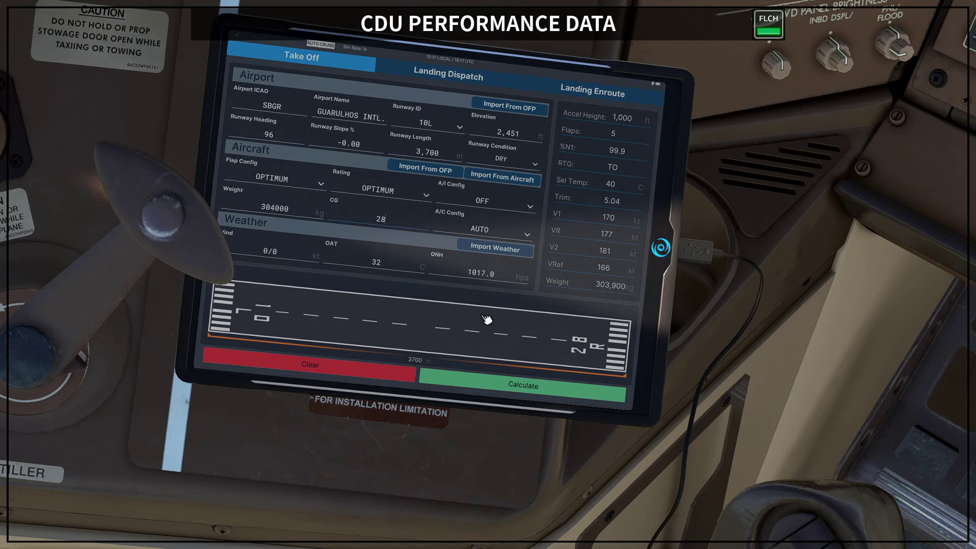
left_click(516, 387)
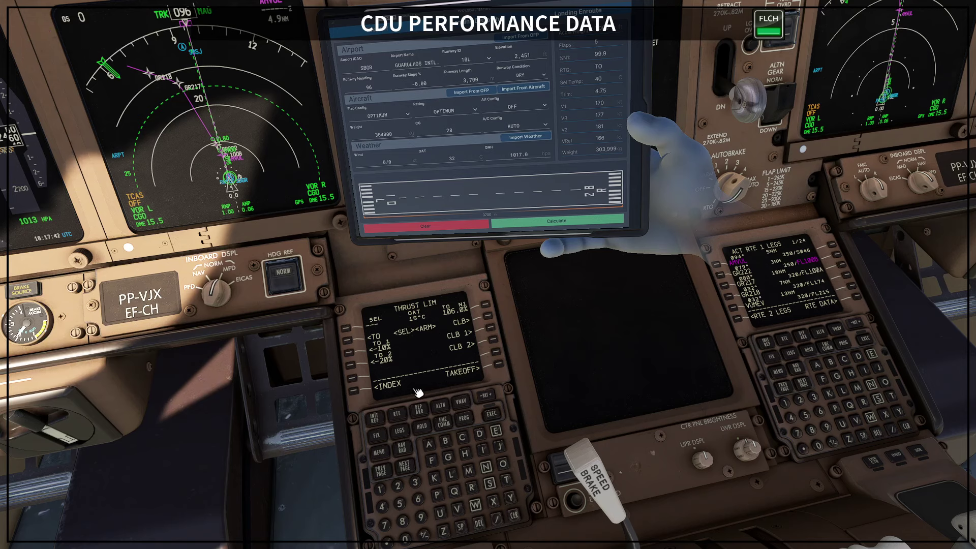
Enter ZFW 203.8 on the PERF INIT page, then go to THRUST LIM.
left_click(361, 392)
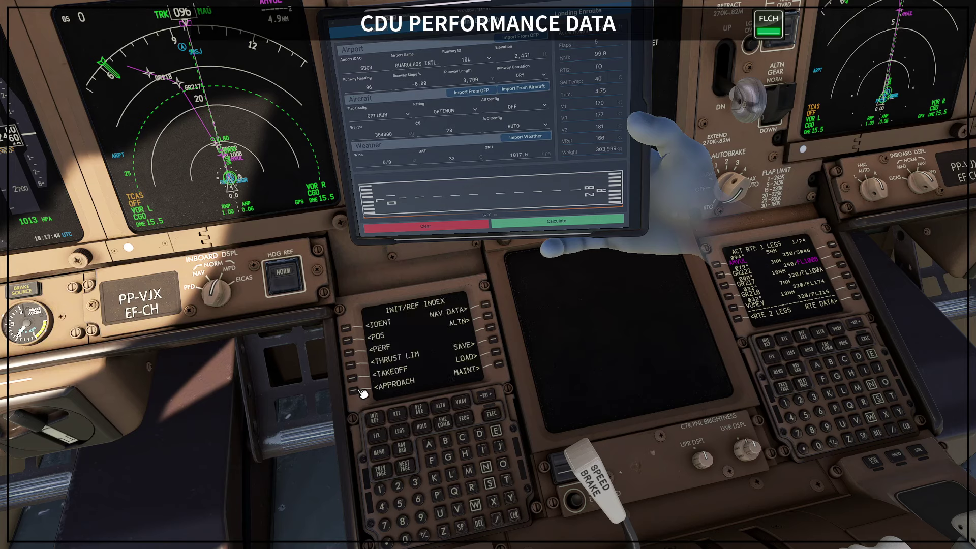
left_click(355, 353)
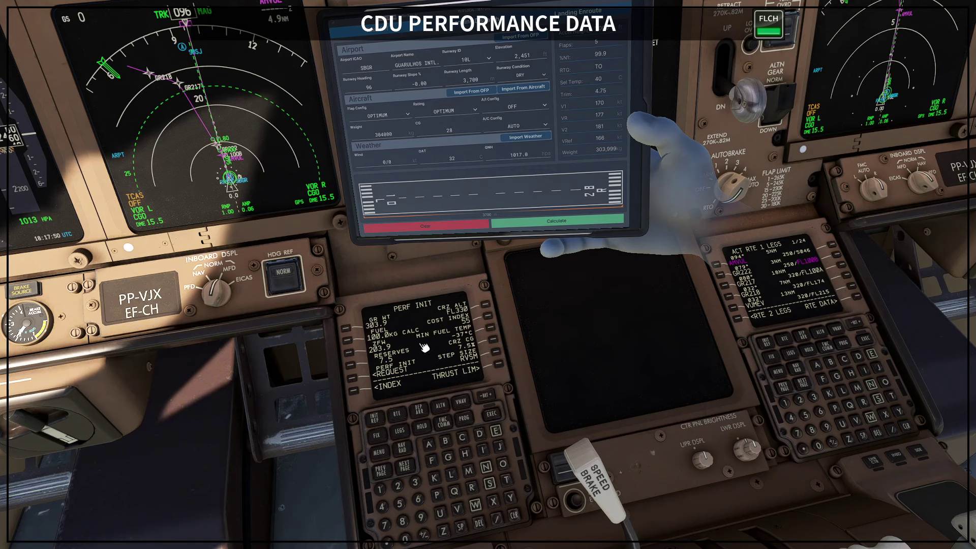
left_click(404, 486)
left_click(411, 539)
left_click(418, 485)
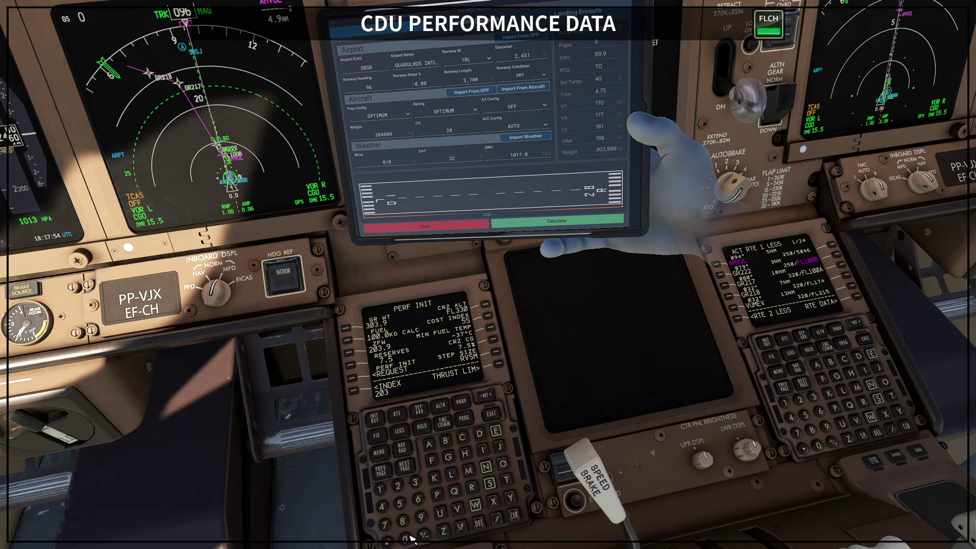
left_click(389, 541)
left_click(404, 523)
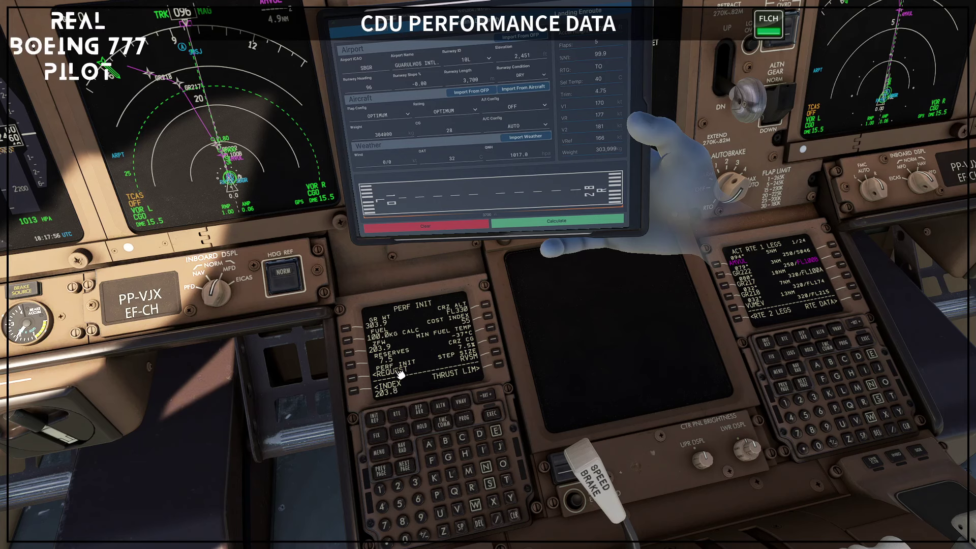
left_click(357, 354)
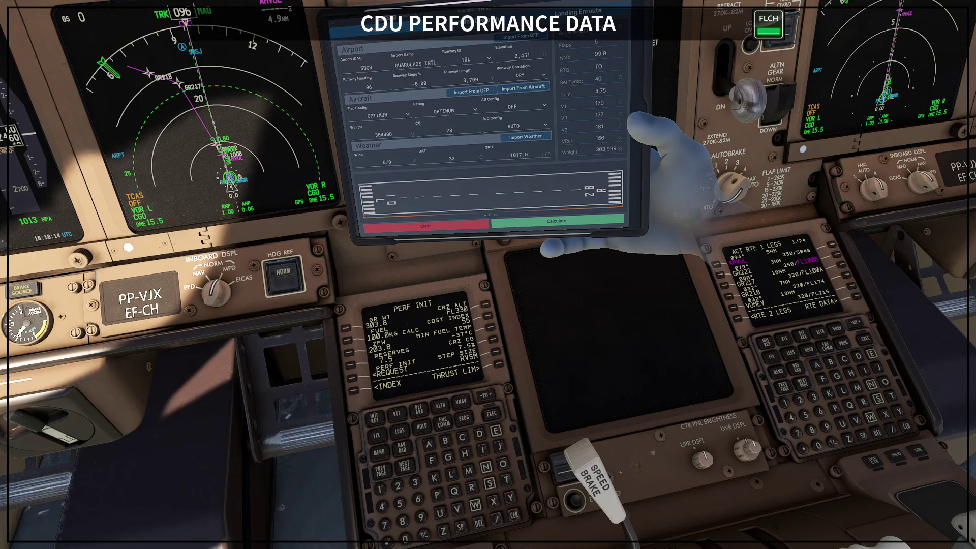
left_click(504, 369)
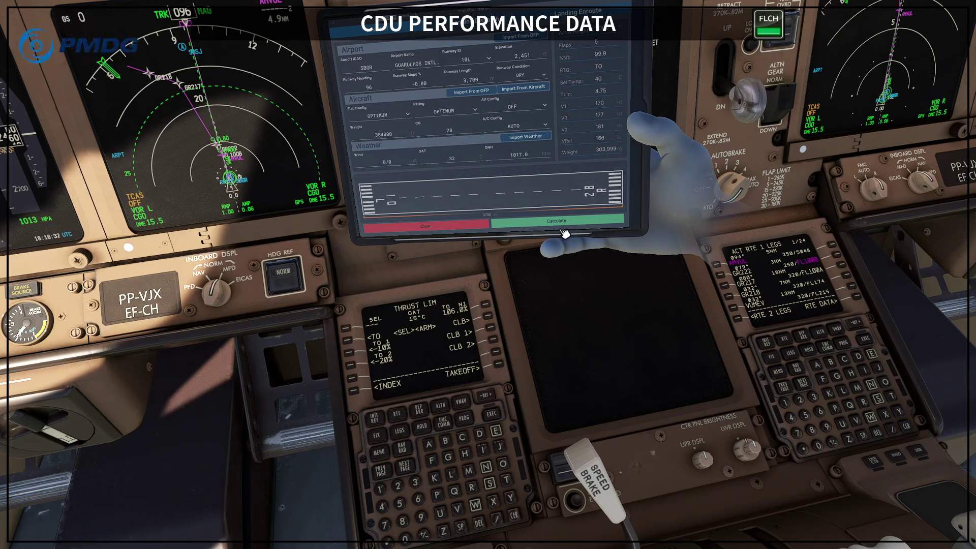
Select a 40°C assumed temperature on THRUST LIM and move on to TAKEOFF REF.
left_click(382, 505)
left_click(404, 537)
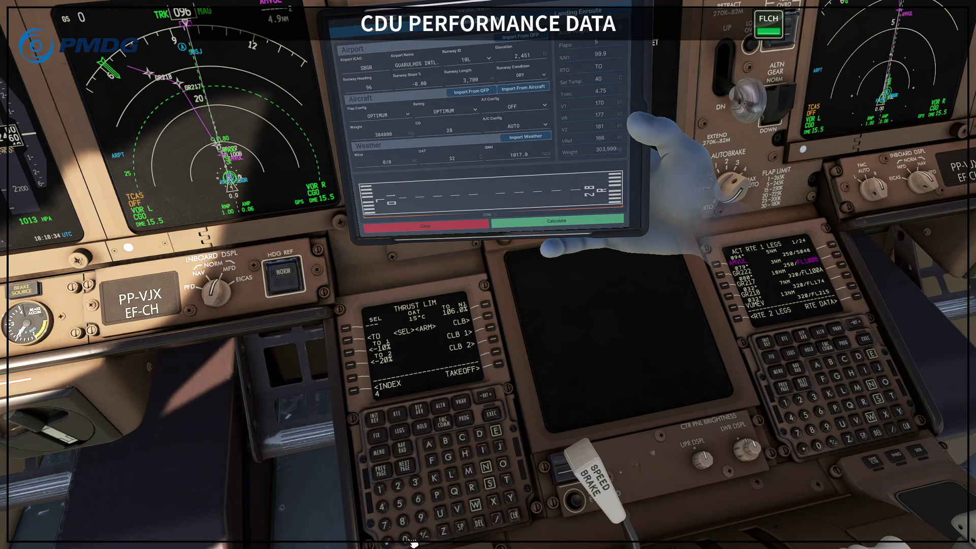
left_click(353, 331)
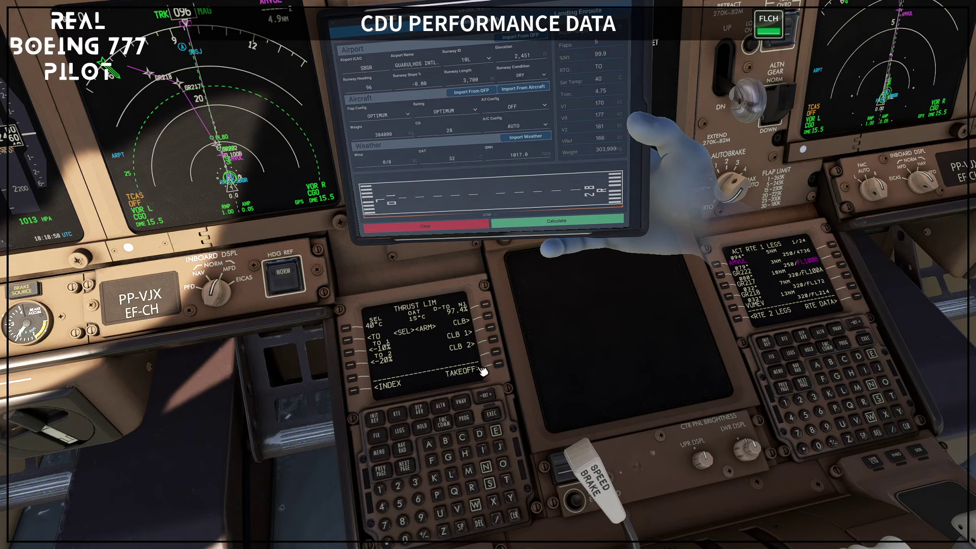
left_click(504, 364)
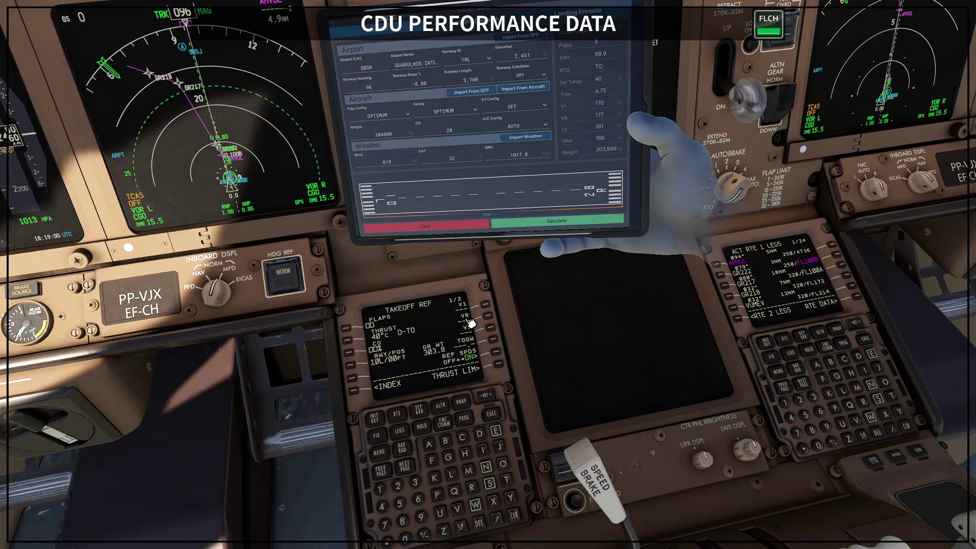
Show TAKEOFF REF 2/2 with acceleration heights and thrust reduction at 1000 ft.
left_click(413, 467)
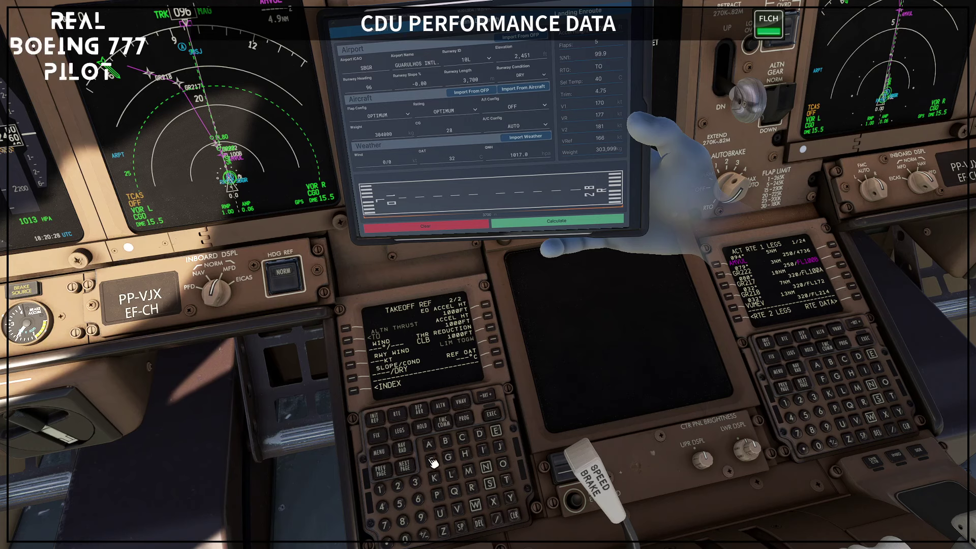
On TAKEOFF REF 1/2, set takeoff CG to 28% and flaps to 5.
left_click(407, 467)
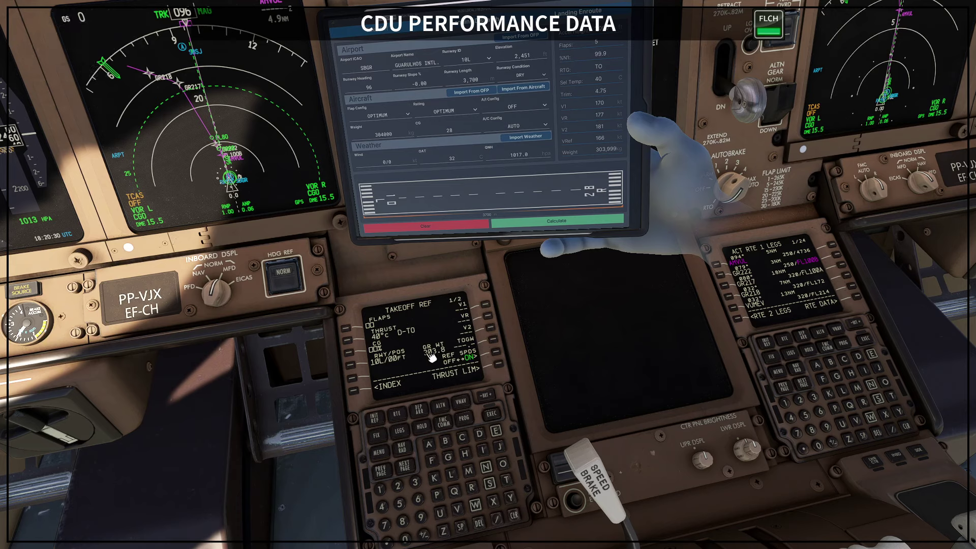
left_click(398, 487)
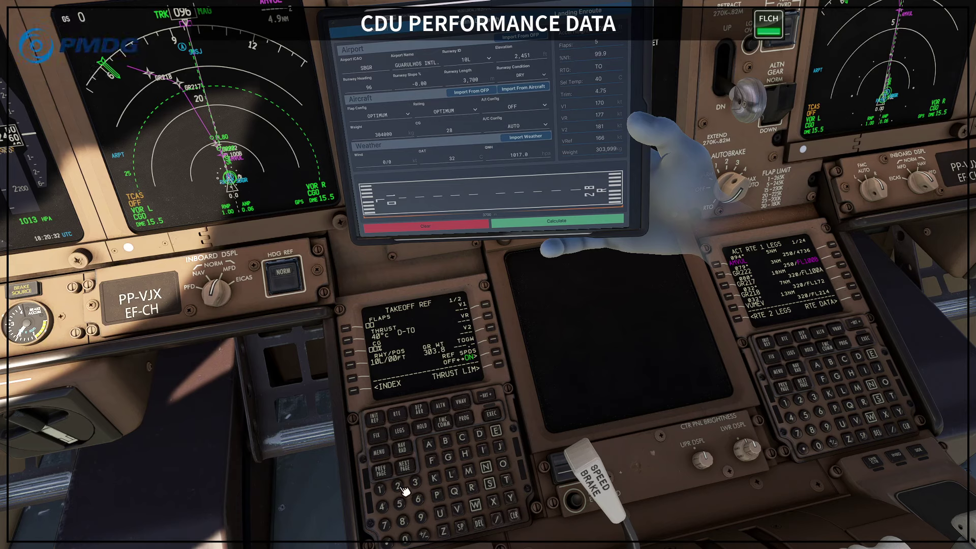
left_click(402, 522)
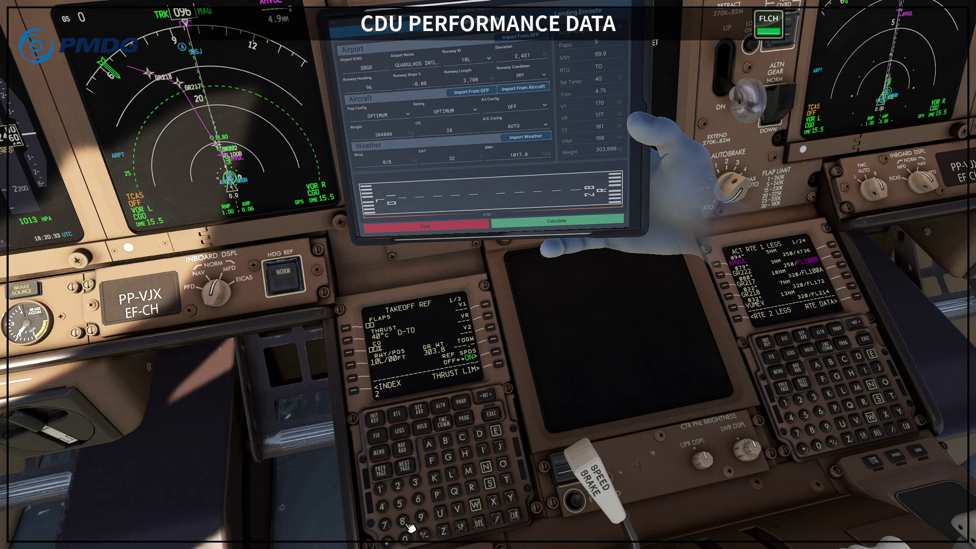
left_click(357, 355)
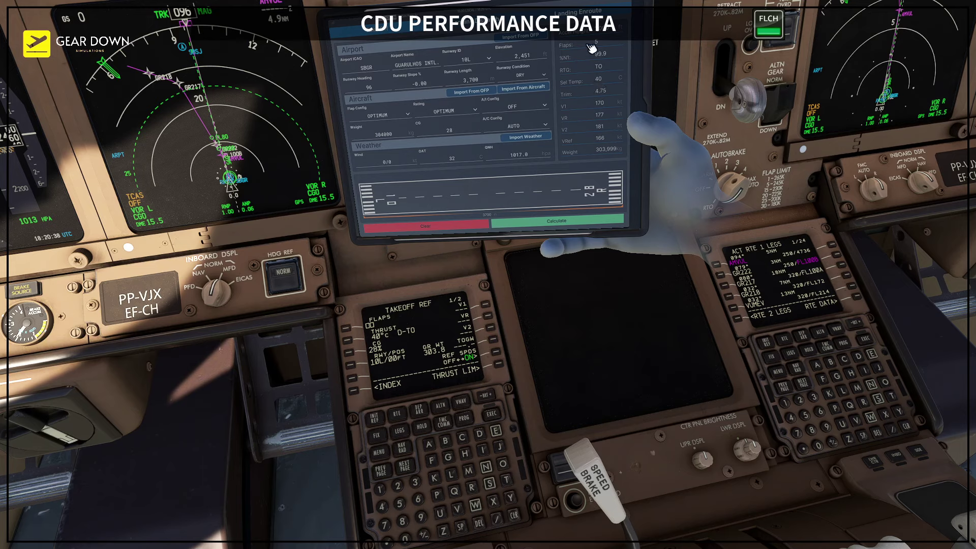
left_click(349, 332)
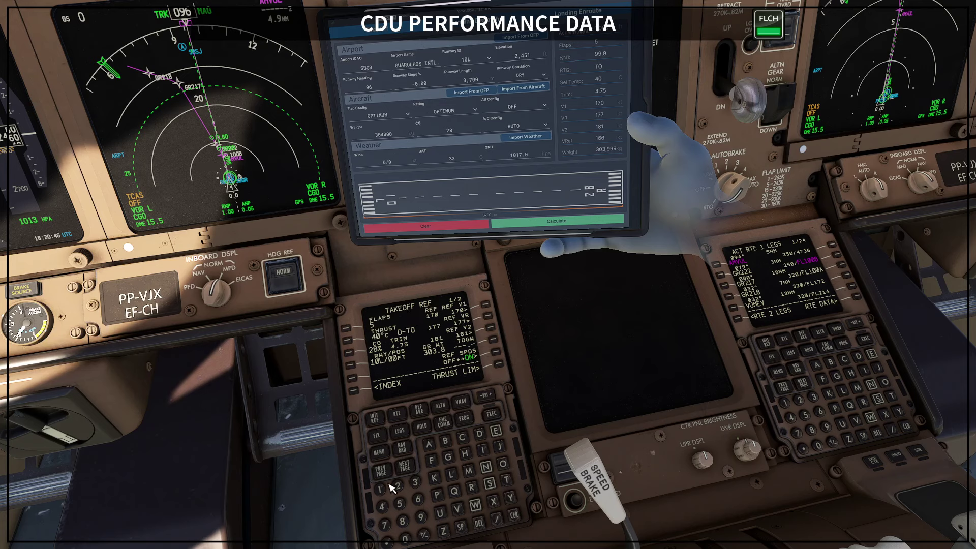
Set V-speeds 170/177/181, re-entering V1 manually as 170.
left_click(489, 305)
left_click(494, 316)
left_click(496, 330)
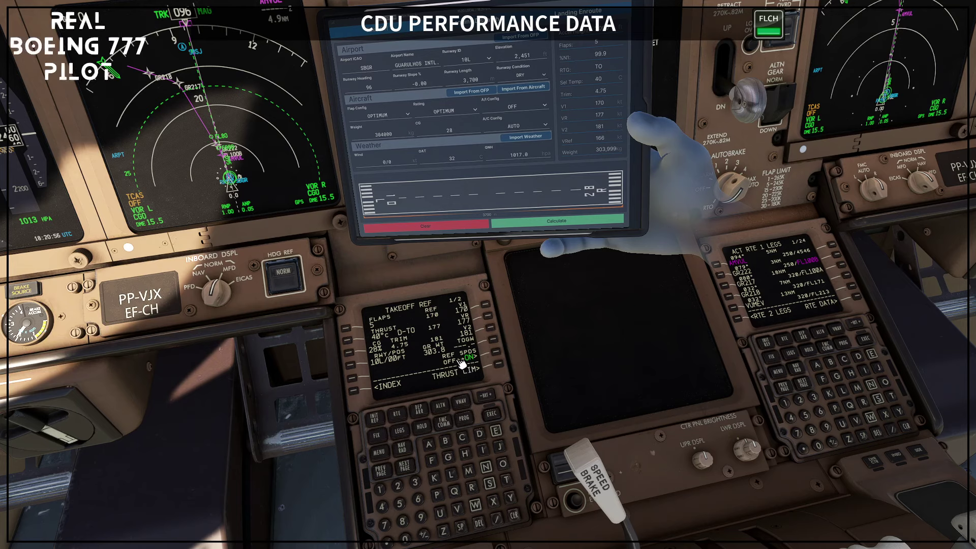
left_click(500, 357)
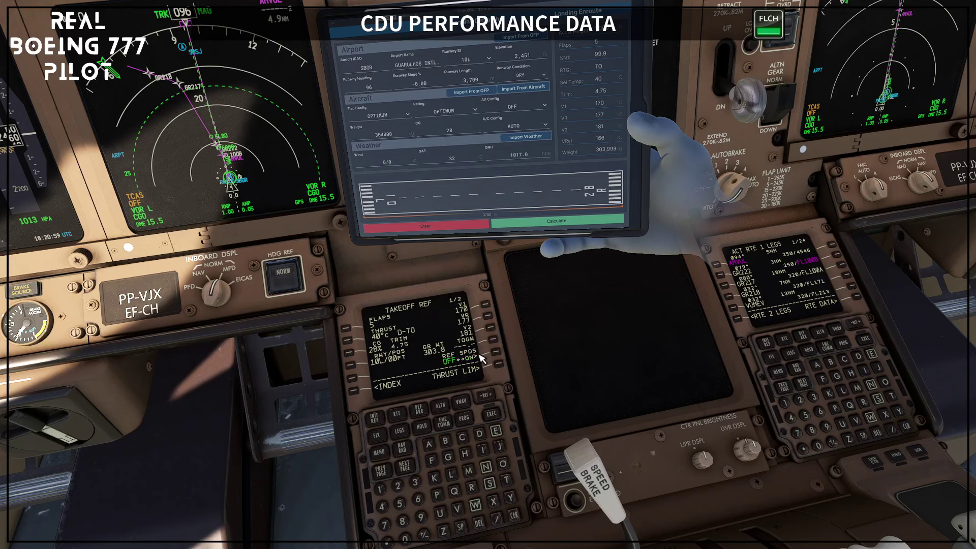
left_click(483, 305)
left_click(380, 489)
left_click(385, 524)
left_click(405, 539)
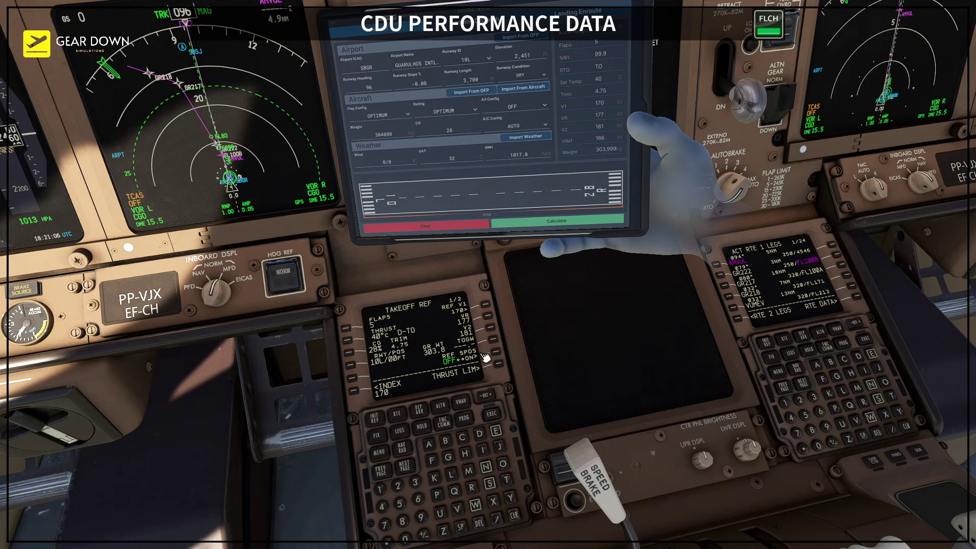
left_click(488, 305)
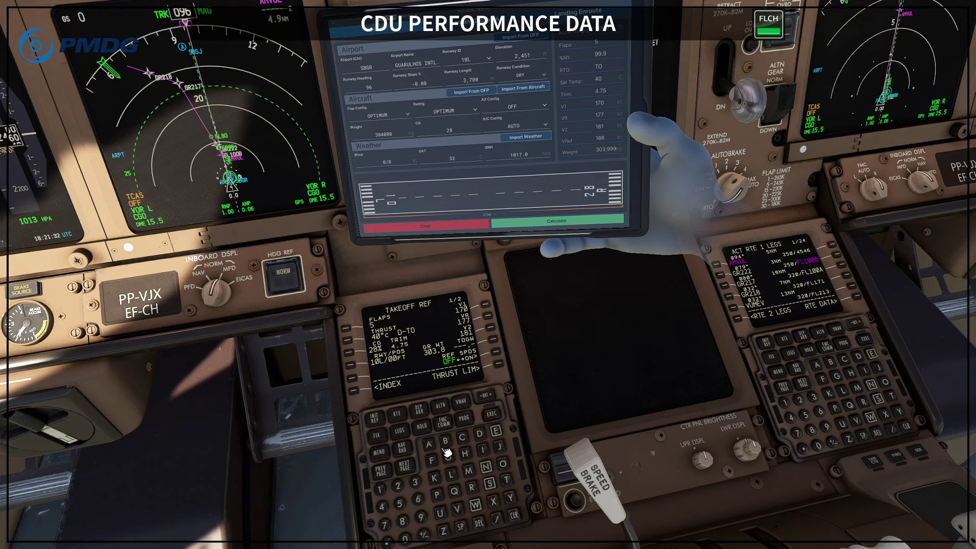
Open PERF INIT from the INIT/REF index and hide the EFB tablet.
left_click(353, 392)
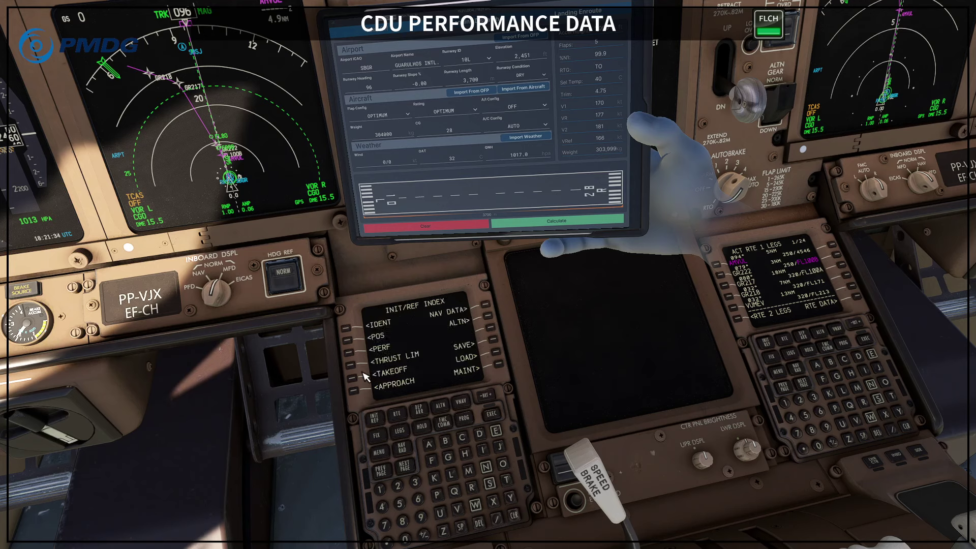
left_click(352, 353)
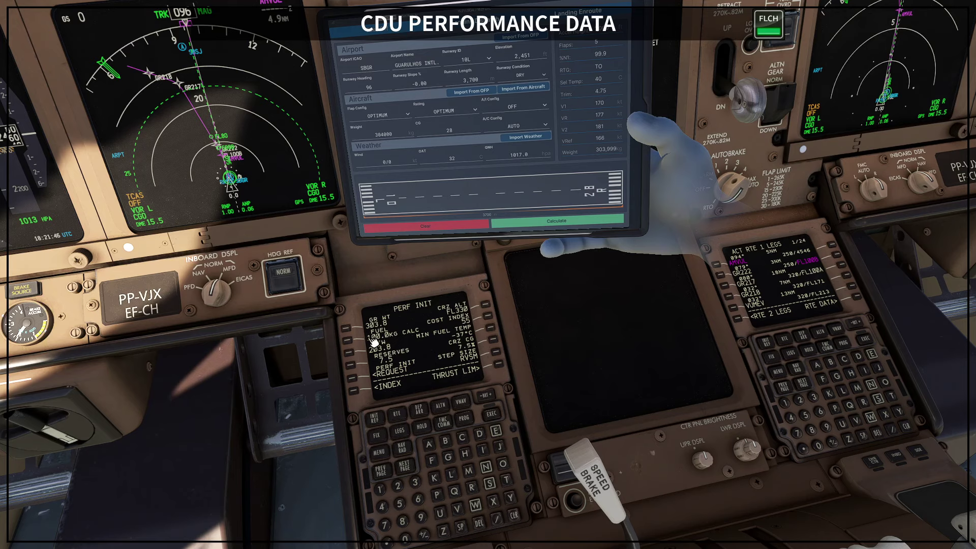
left_click(672, 163)
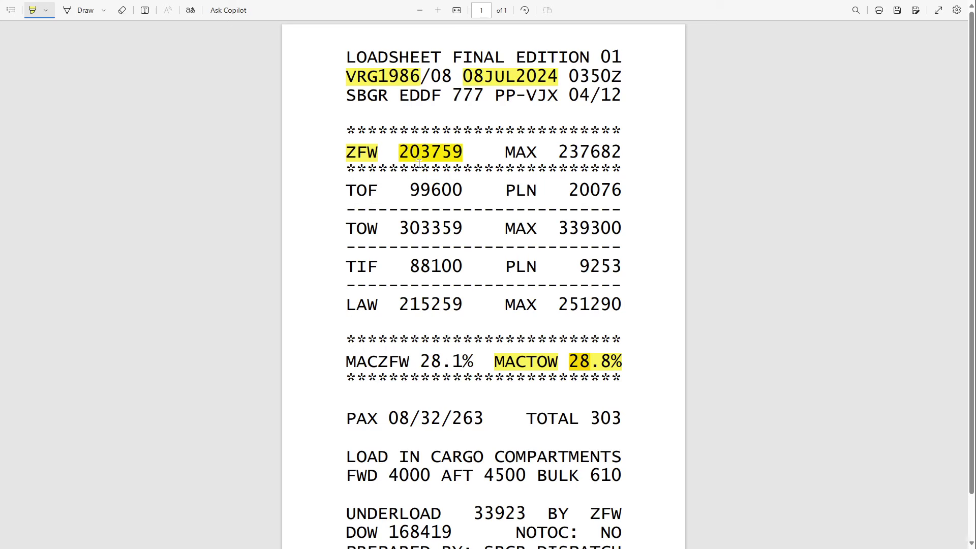
Highlight takeoff fuel 99600 and the TOW entry on the loadsheet.
left_click_drag(415, 187, 458, 187)
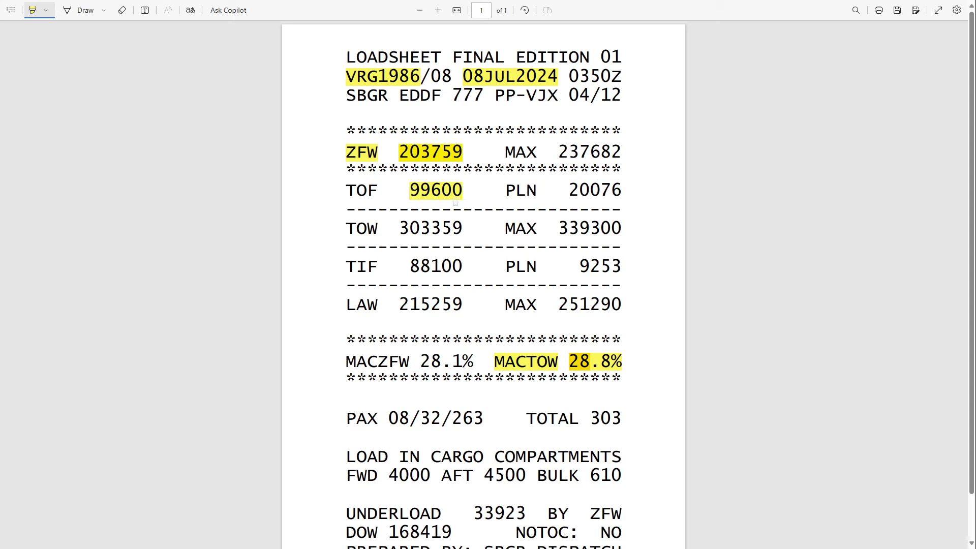
left_click_drag(344, 228, 461, 229)
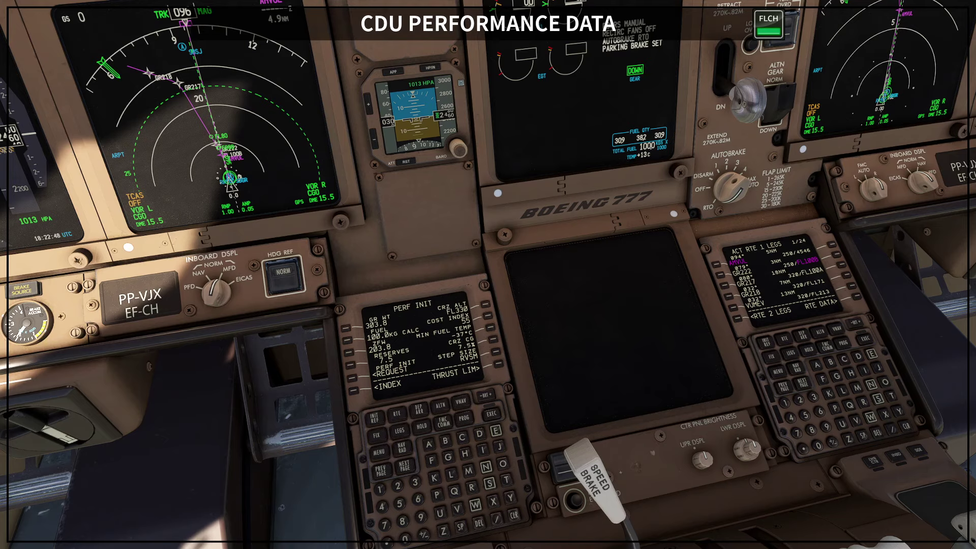
Check THRUST LIM, then both TAKEOFF REF pages, returning to 1/2 showing flaps 5, 40°C D-TO, V-speeds 170/177/181.
key("alt+2")
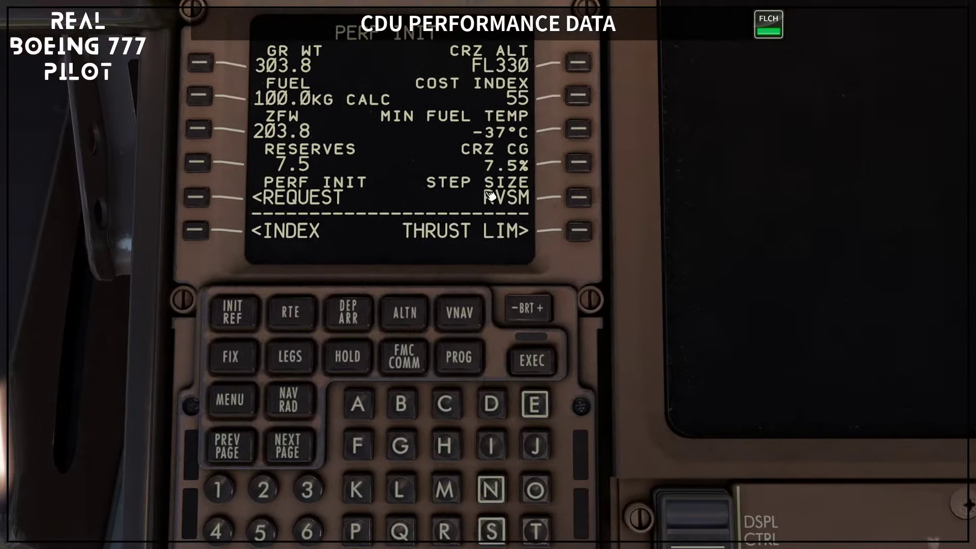
left_click(580, 232)
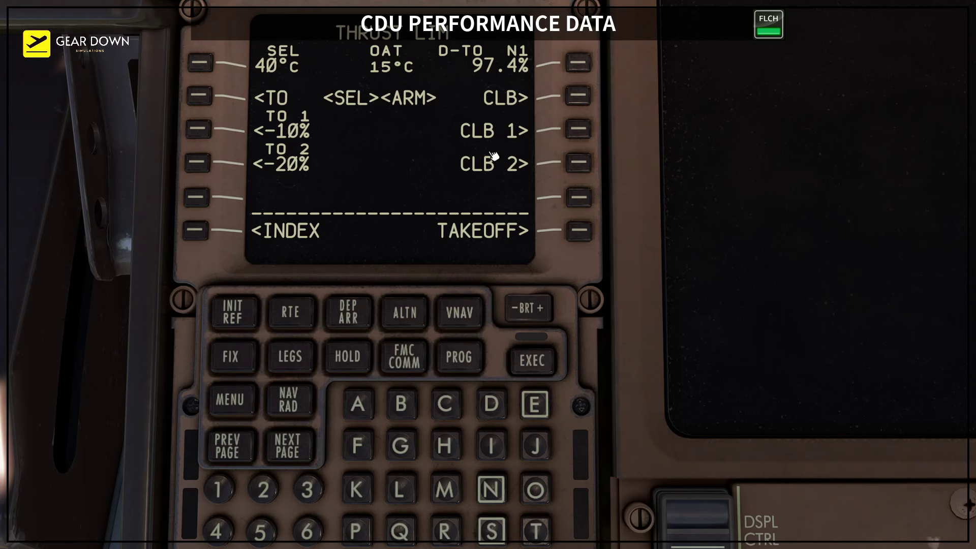
left_click(579, 238)
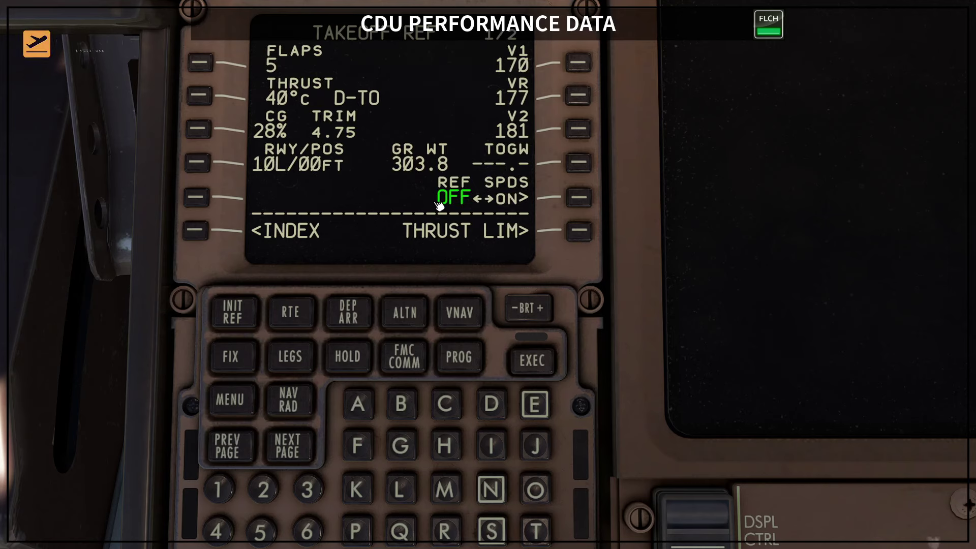
left_click(304, 458)
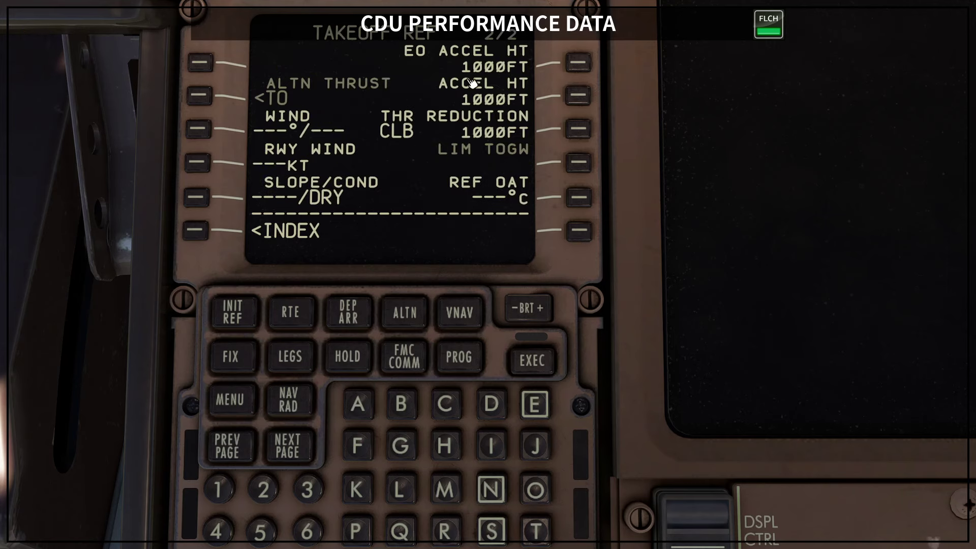
left_click(310, 449)
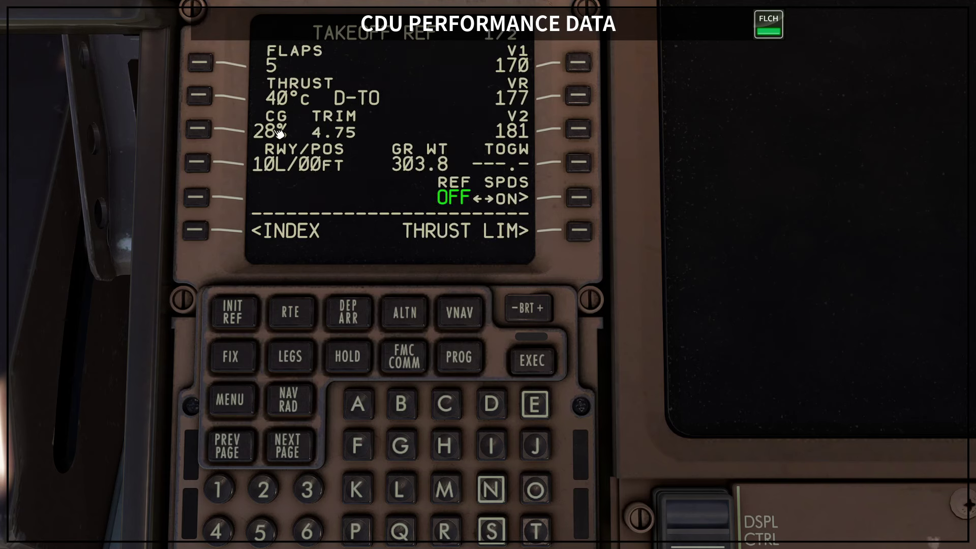